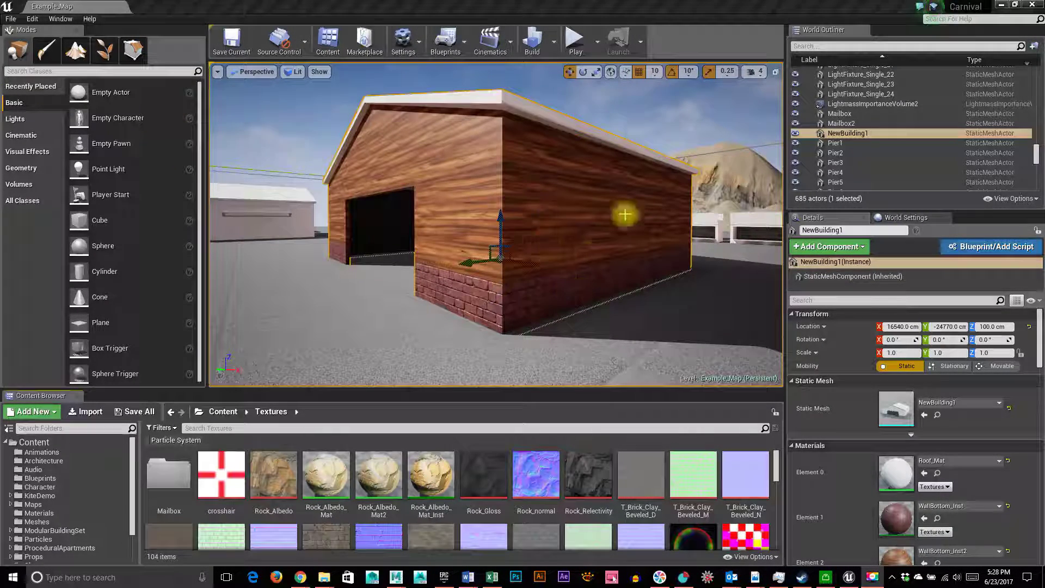
# Open NewBuilding1 in the Static Mesh Editor and maximize the editor window.
pyautogui.doubleClick(896, 415)
pyautogui.moveTo(490, 286); pyautogui.dragTo(468, 435)
pyautogui.moveTo(473, 245); pyautogui.dragTo(432, 176)
pyautogui.doubleClick(374, 11)
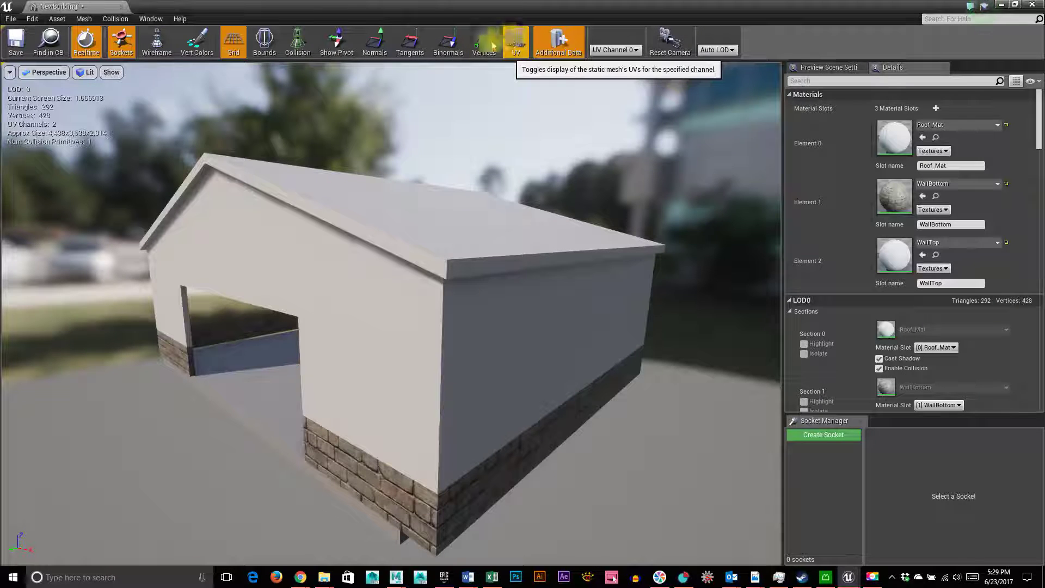
# Show the collision hull in the preview and scroll Details to the LOD0 sections.
pyautogui.click(297, 42)
pyautogui.moveTo(500, 306); pyautogui.dragTo(538, 261, button='middle')
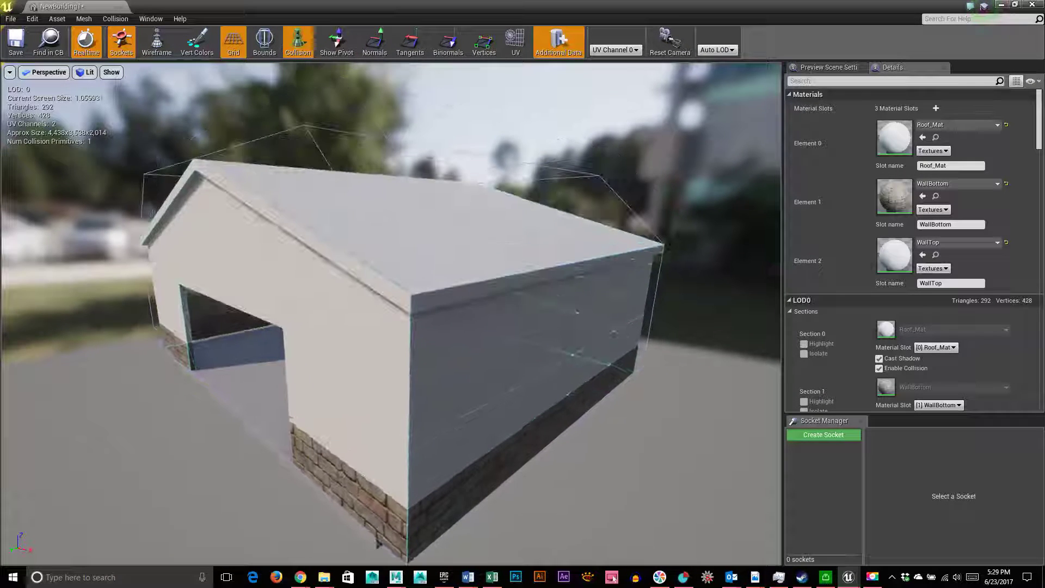
pyautogui.scroll(-5, 870, 272)
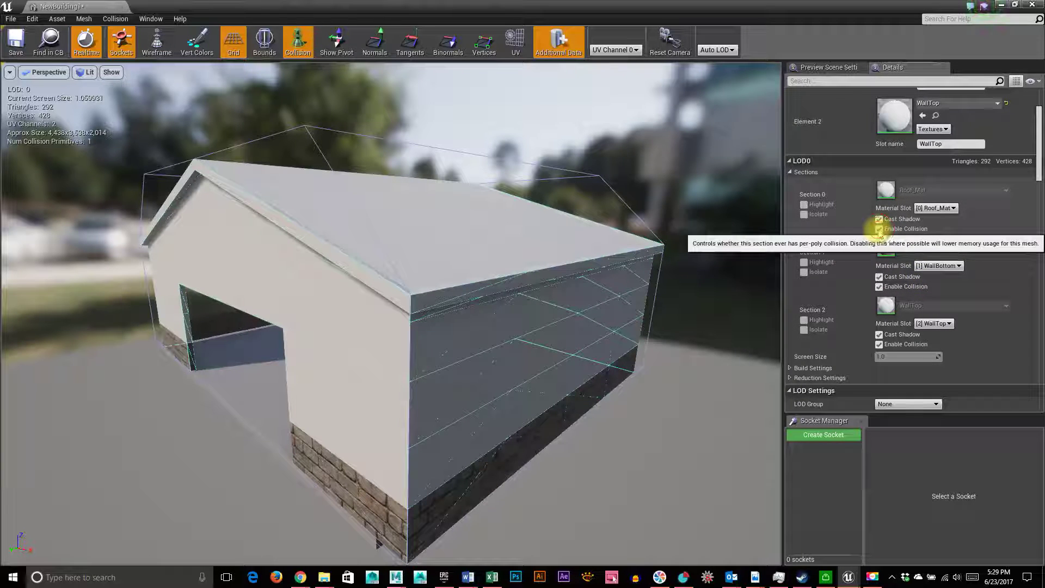
pyautogui.click(879, 229)
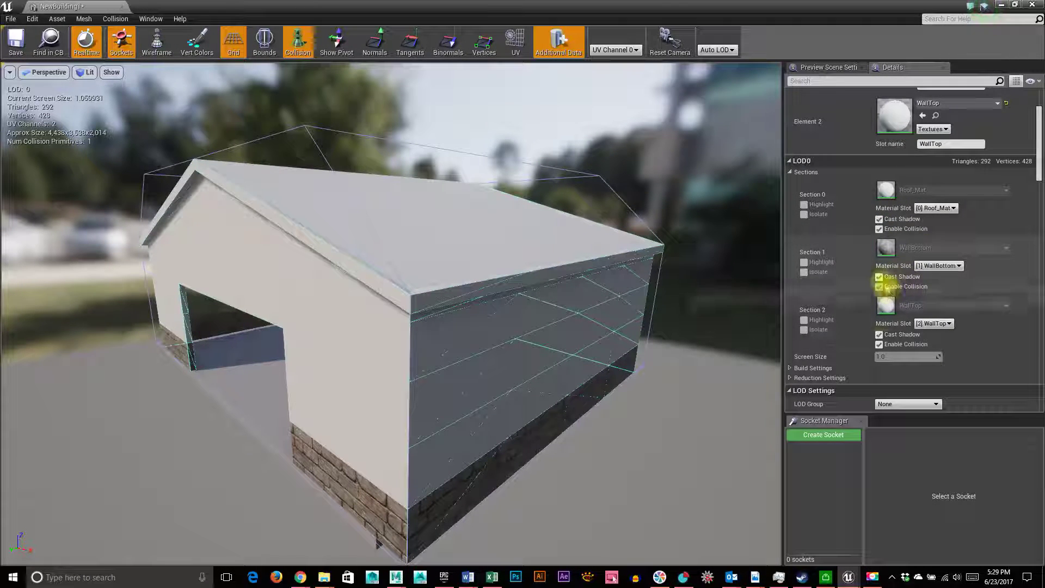
# Toggle the WallBottom section's Enable Collision off and back on.
pyautogui.click(878, 286)
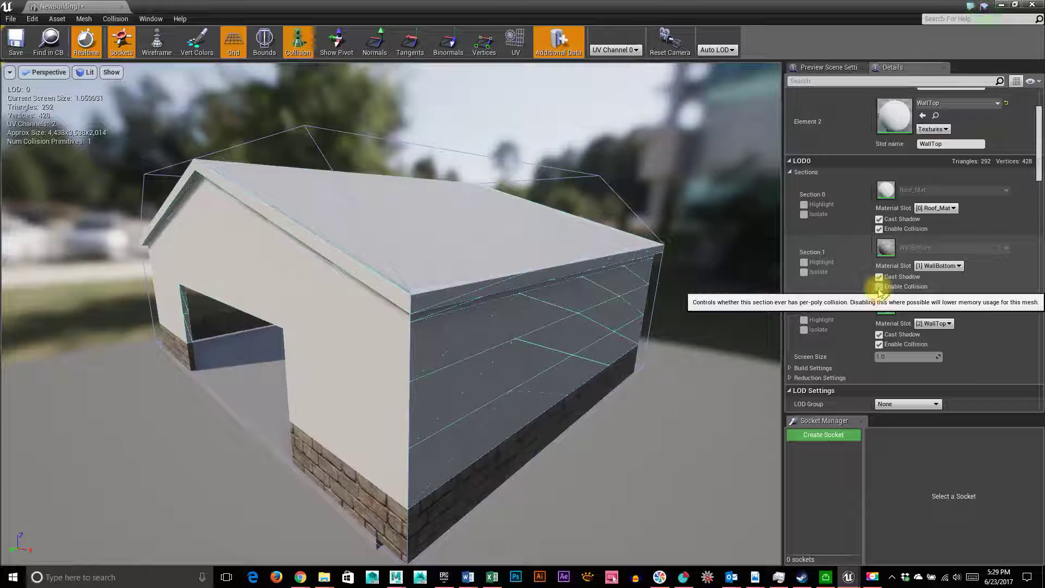
pyautogui.click(879, 287)
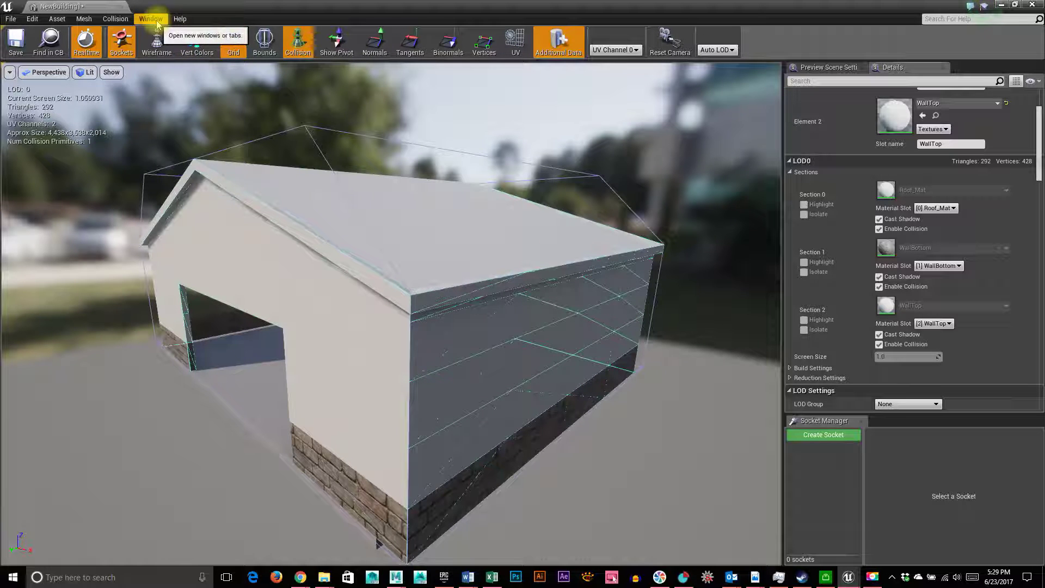
pyautogui.click(115, 19)
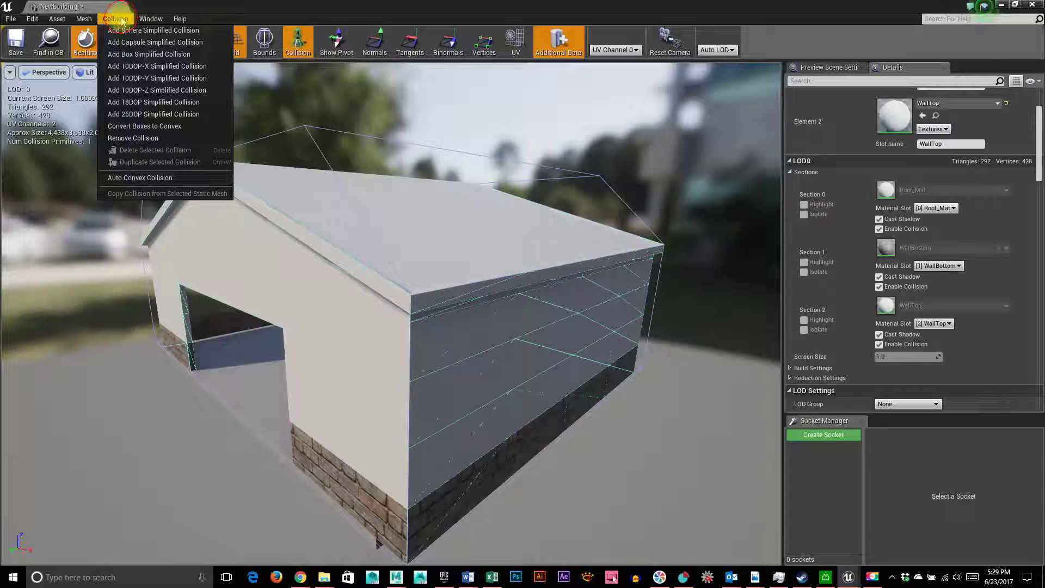
# Remove all existing collision from NewBuilding1 with Remove Collision.
pyautogui.click(146, 138)
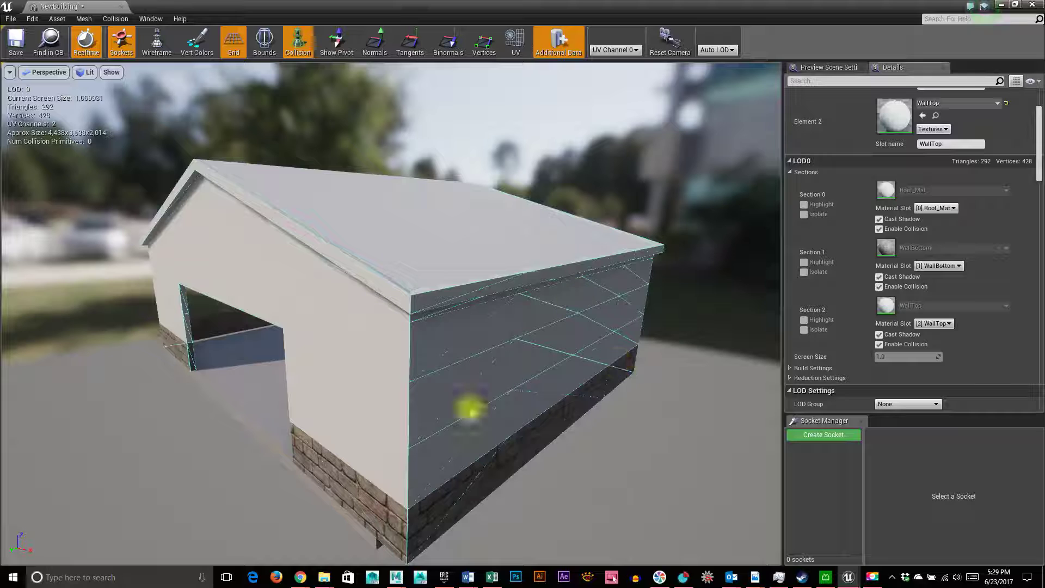
pyautogui.click(115, 20)
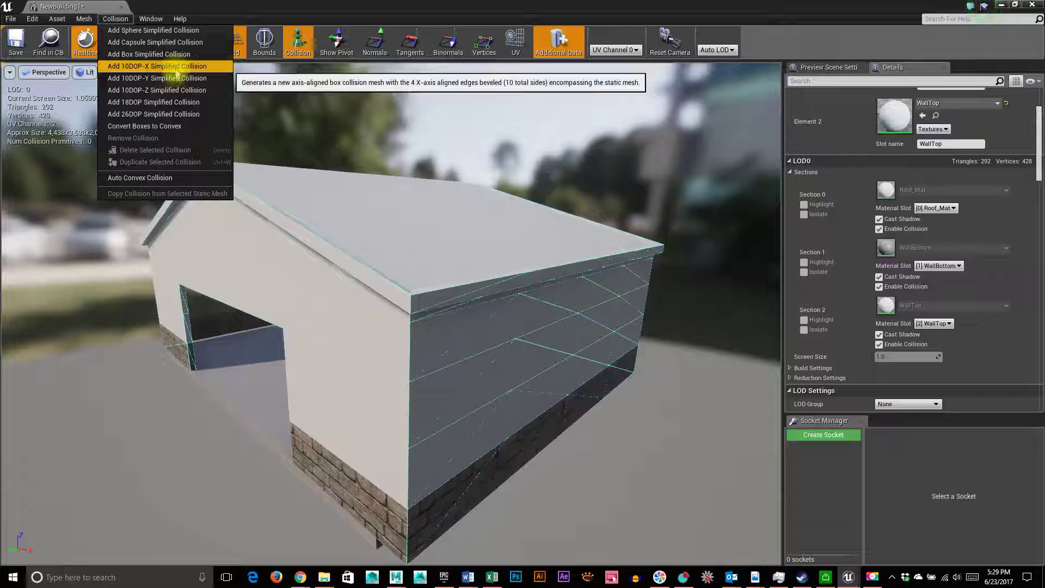
# Add 18DOP simplified collision and orbit to check its fit around the doorway and roof.
pyautogui.click(183, 105)
pyautogui.moveTo(336, 314); pyautogui.dragTo(473, 298, button='right')
pyautogui.moveTo(256, 426)
pyautogui.mouseDown(button='right')
pyautogui.moveTo(337, 419)
pyautogui.moveTo(327, 430)
pyautogui.moveTo(256, 426)
pyautogui.mouseUp(button='right')
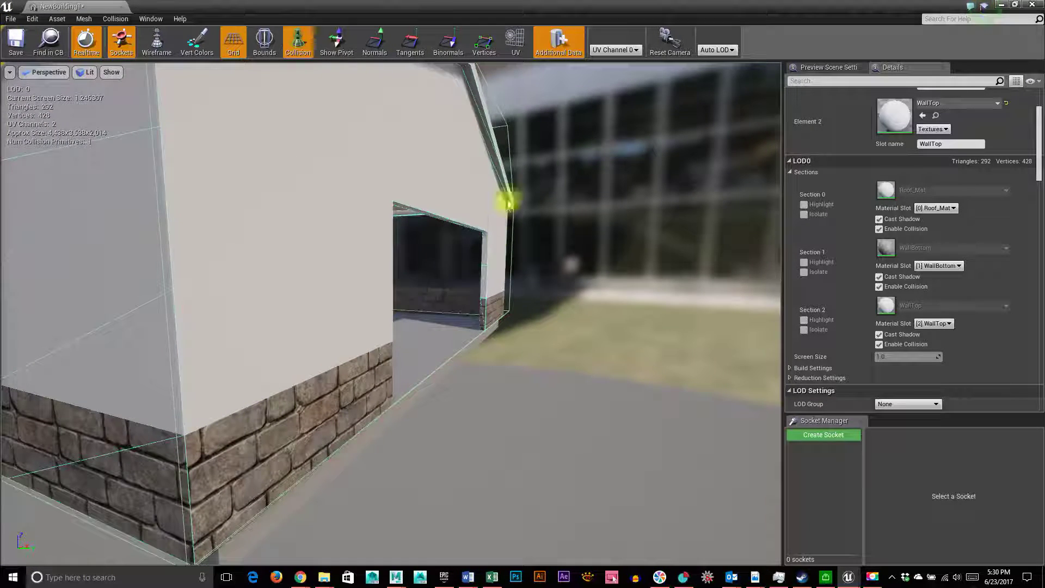
pyautogui.moveTo(499, 221); pyautogui.dragTo(608, 274, button='right')
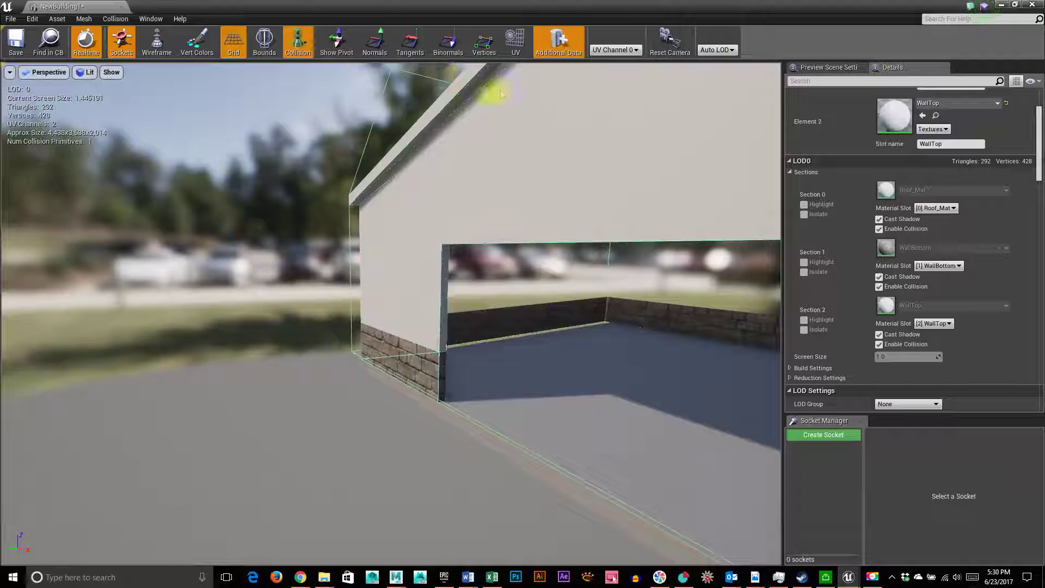
pyautogui.moveTo(537, 276)
pyautogui.mouseDown(button='right')
pyautogui.moveTo(506, 292)
pyautogui.moveTo(537, 276)
pyautogui.mouseUp(button='right')
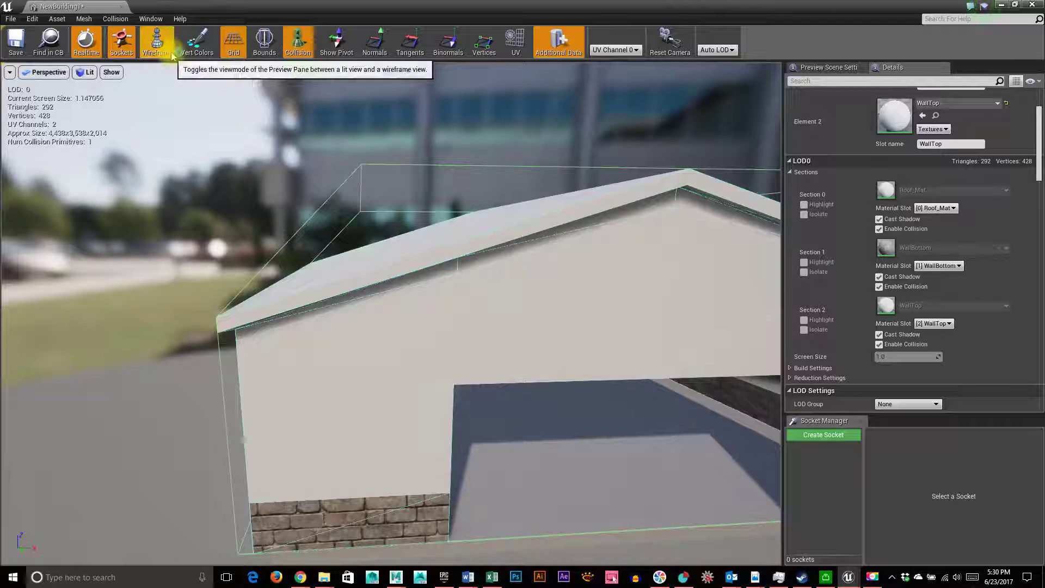
pyautogui.click(123, 20)
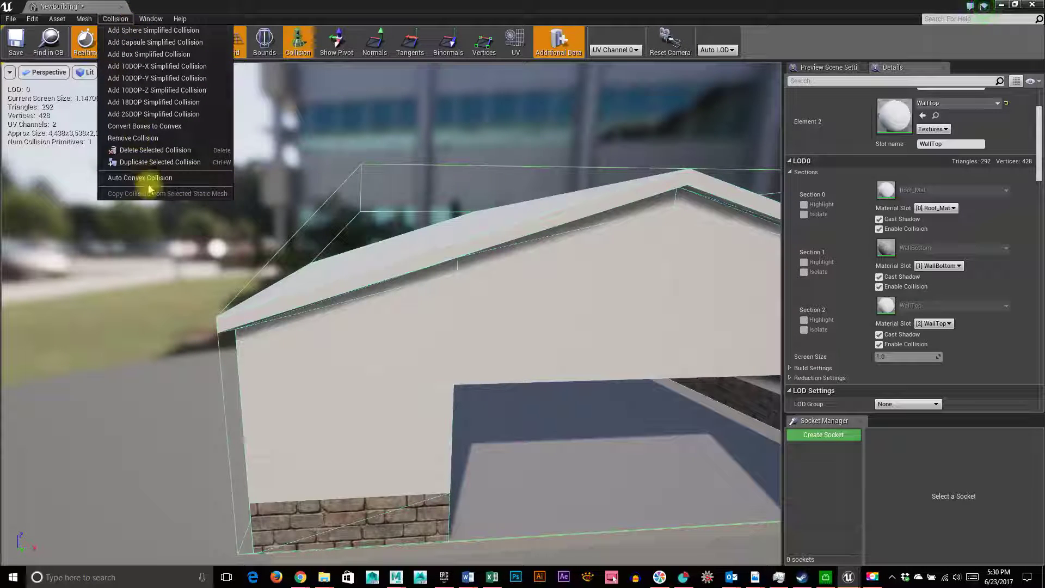
# Delete the 18DOP collision and apply Auto Convex Collision with Accuracy 0.5 and 16 max hull verts.
pyautogui.click(170, 157)
pyautogui.click(117, 18)
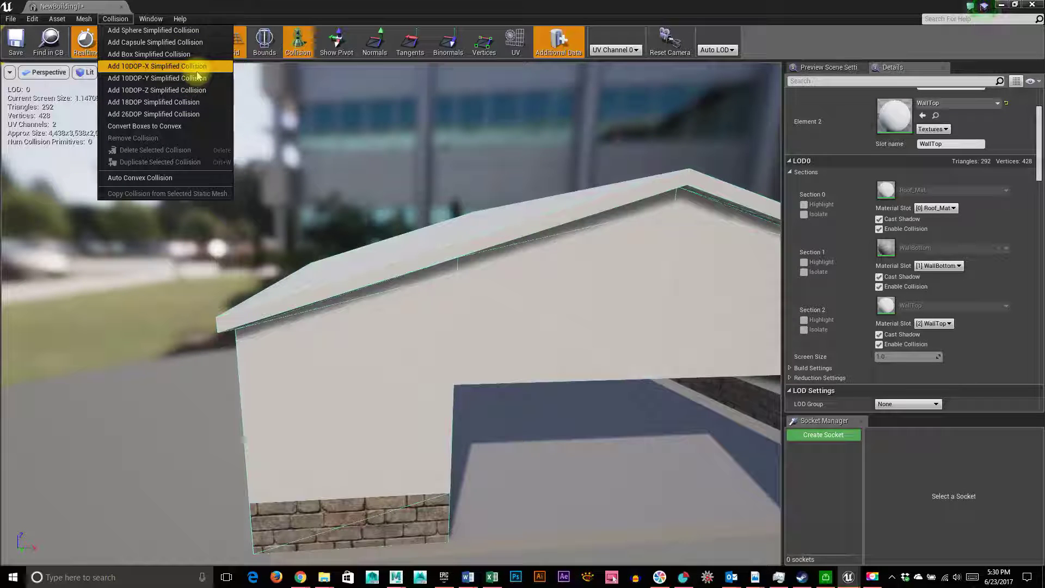
pyautogui.click(169, 178)
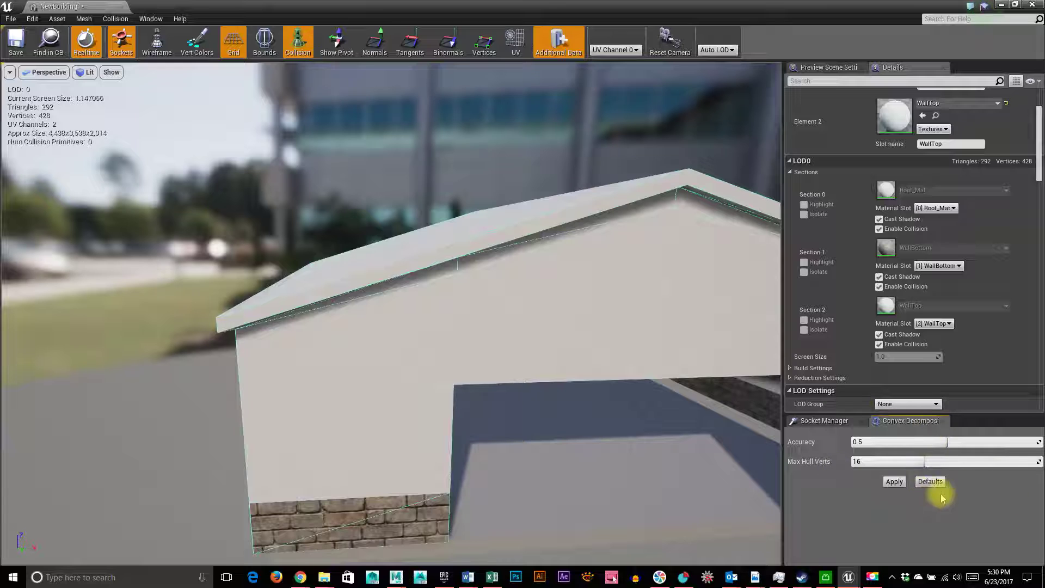
pyautogui.click(894, 481)
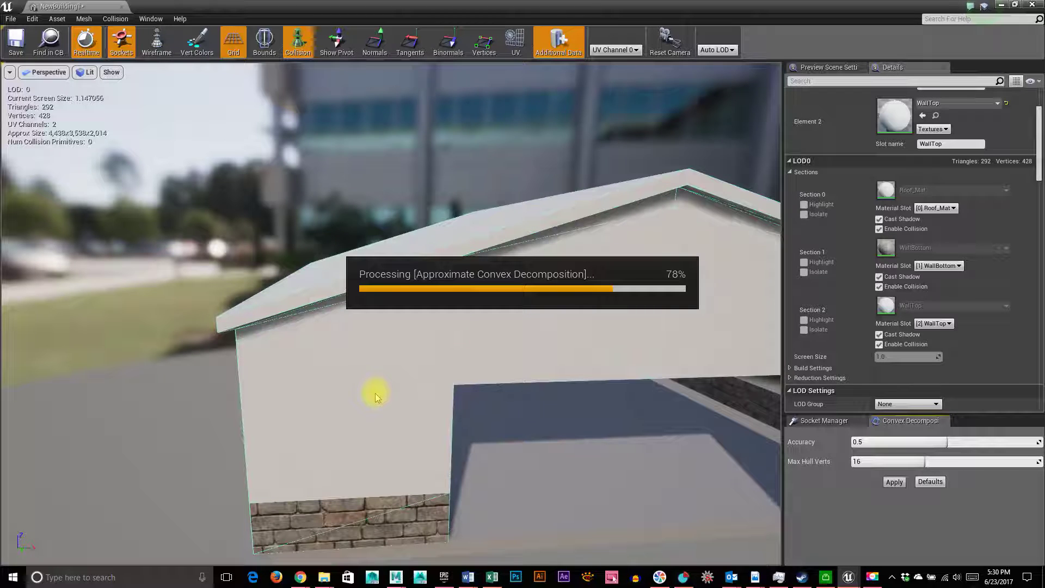
# Orbit around the house to inspect the convex collision at the doorway.
pyautogui.moveTo(538, 397); pyautogui.dragTo(495, 354)
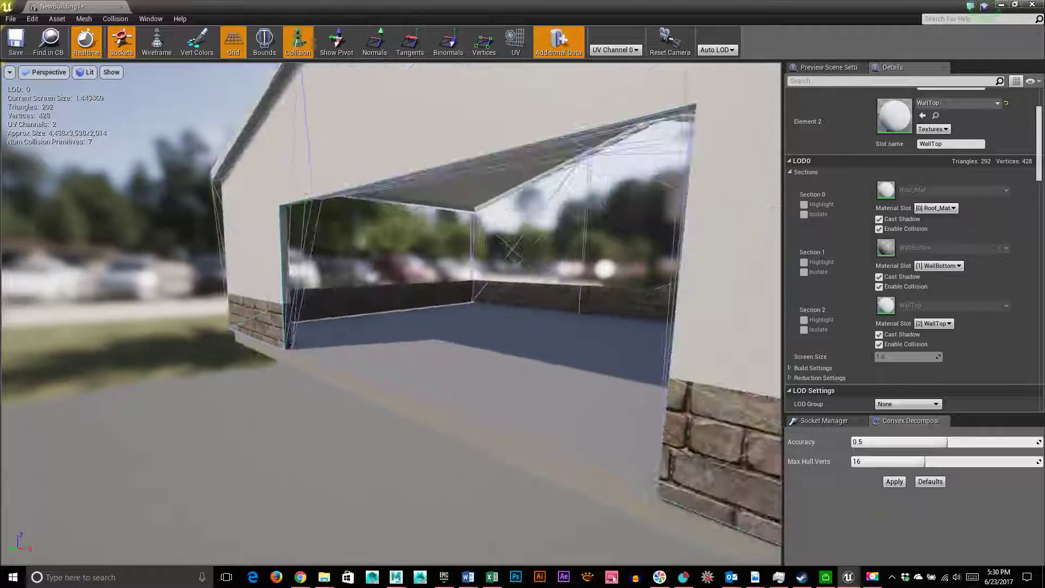
pyautogui.moveTo(386, 380); pyautogui.dragTo(530, 373)
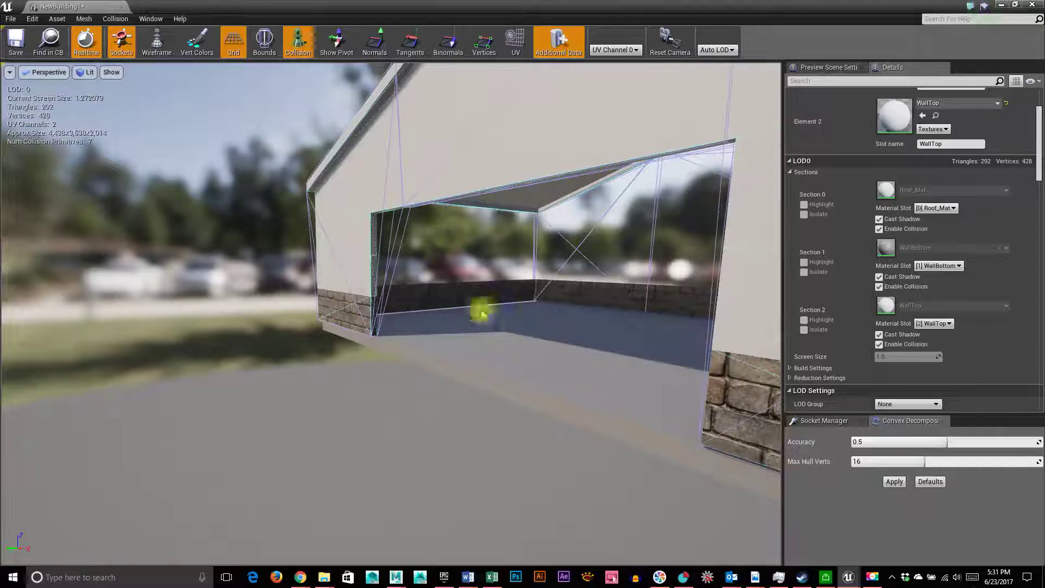
pyautogui.moveTo(483, 308); pyautogui.dragTo(478, 252)
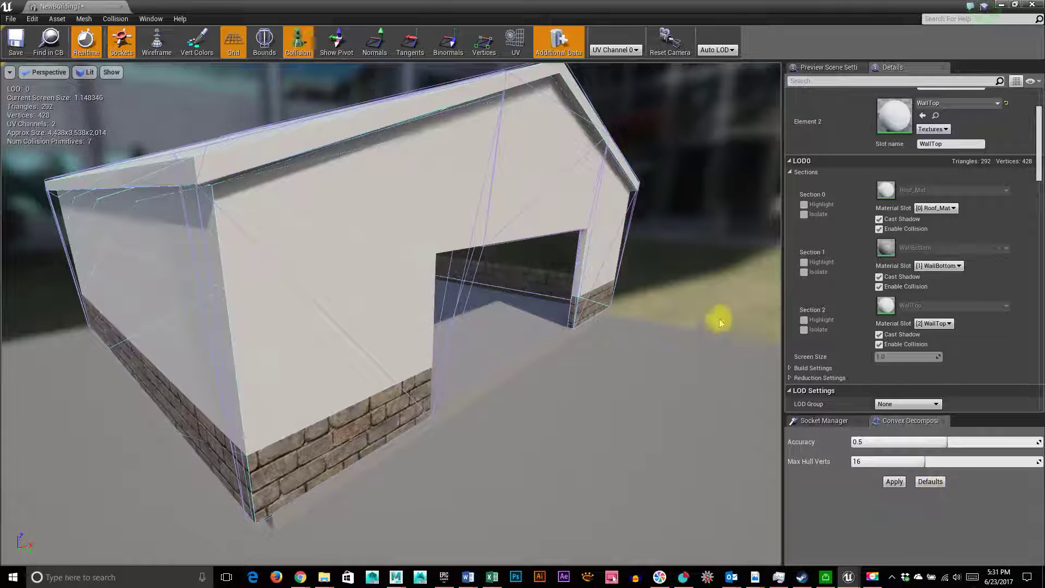
pyautogui.click(114, 19)
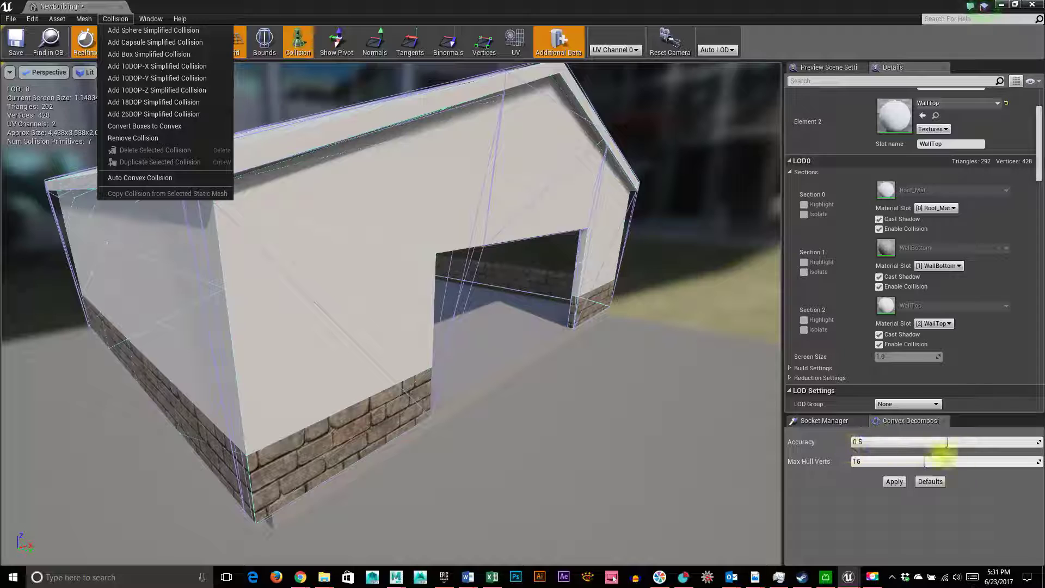
# Raise the convex Accuracy to 0.7 and regenerate the collision, viewing the gable wall.
pyautogui.moveTo(942, 445); pyautogui.dragTo(961, 442)
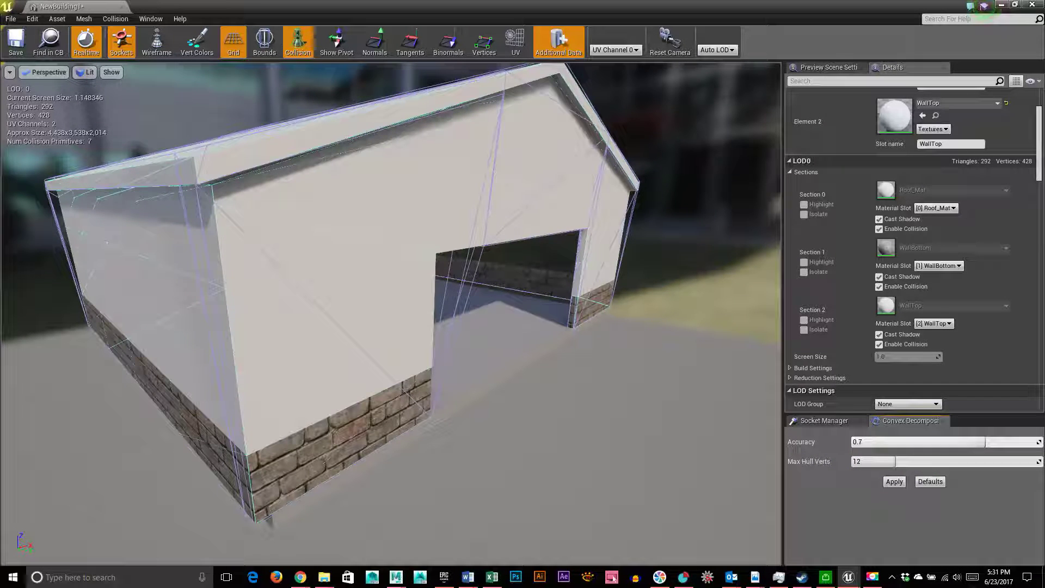
pyautogui.click(894, 482)
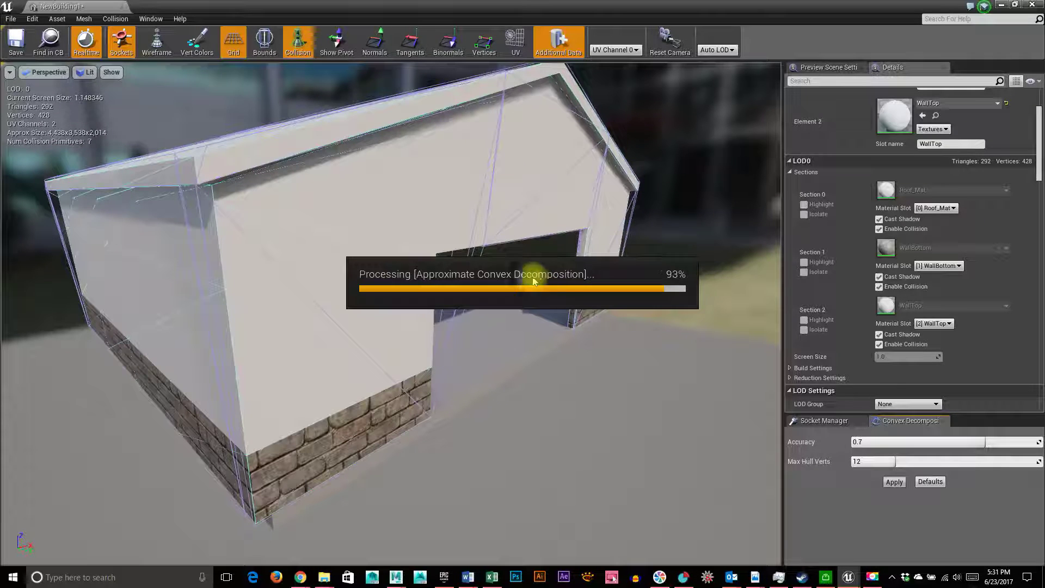
pyautogui.moveTo(555, 299); pyautogui.dragTo(479, 261, button='right')
pyautogui.moveTo(571, 307); pyautogui.dragTo(509, 228)
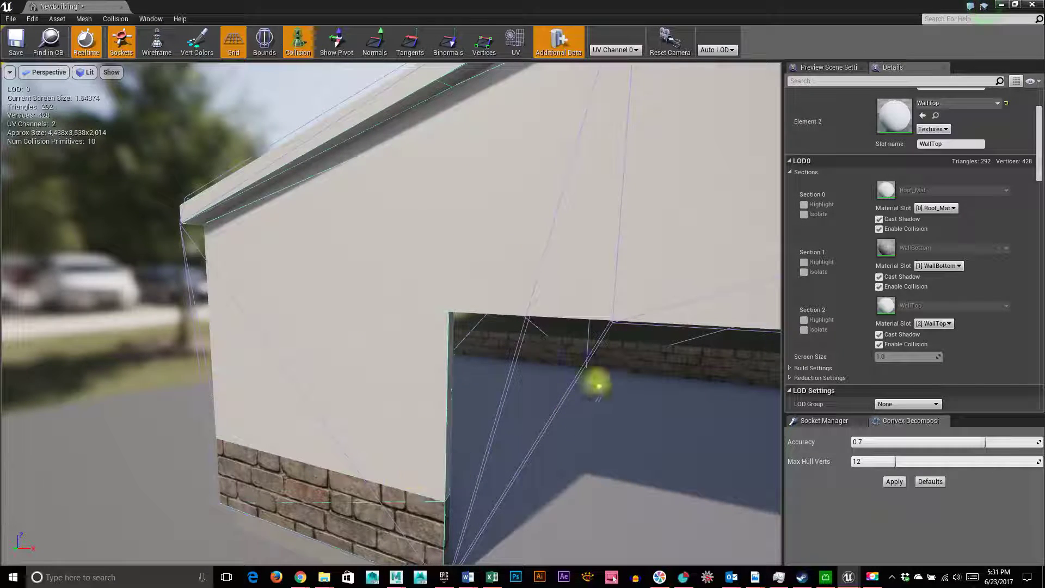
pyautogui.moveTo(430, 261); pyautogui.dragTo(425, 300)
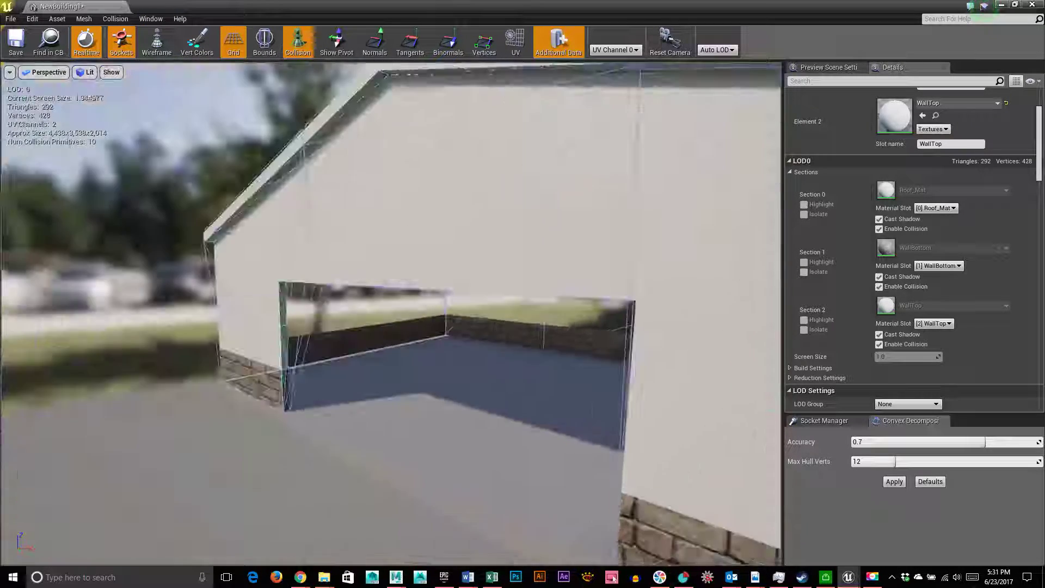
# Check the collision over the door opening, then remove all collision.
pyautogui.moveTo(391, 251); pyautogui.dragTo(391, 226)
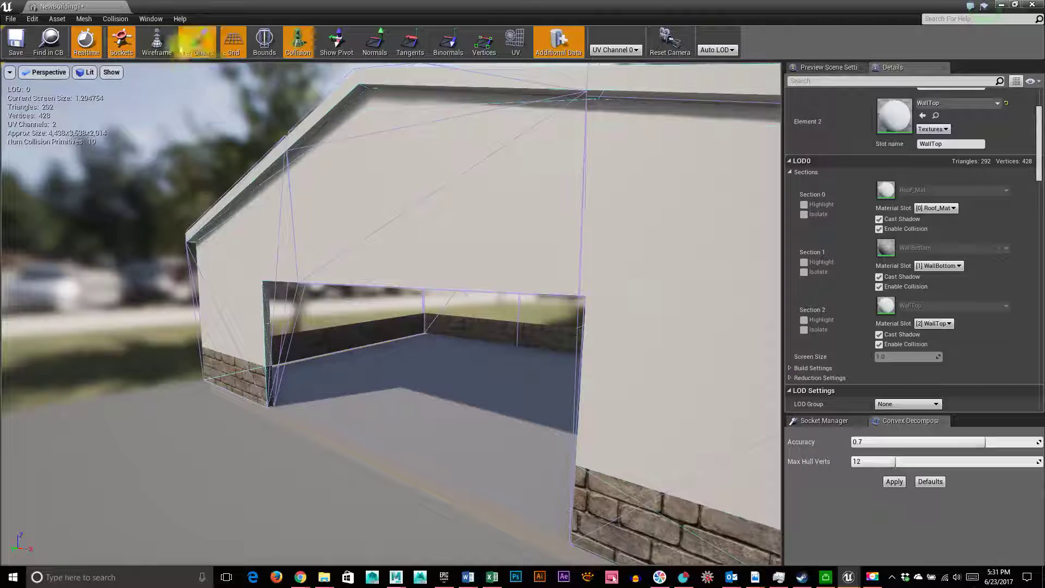
pyautogui.click(106, 20)
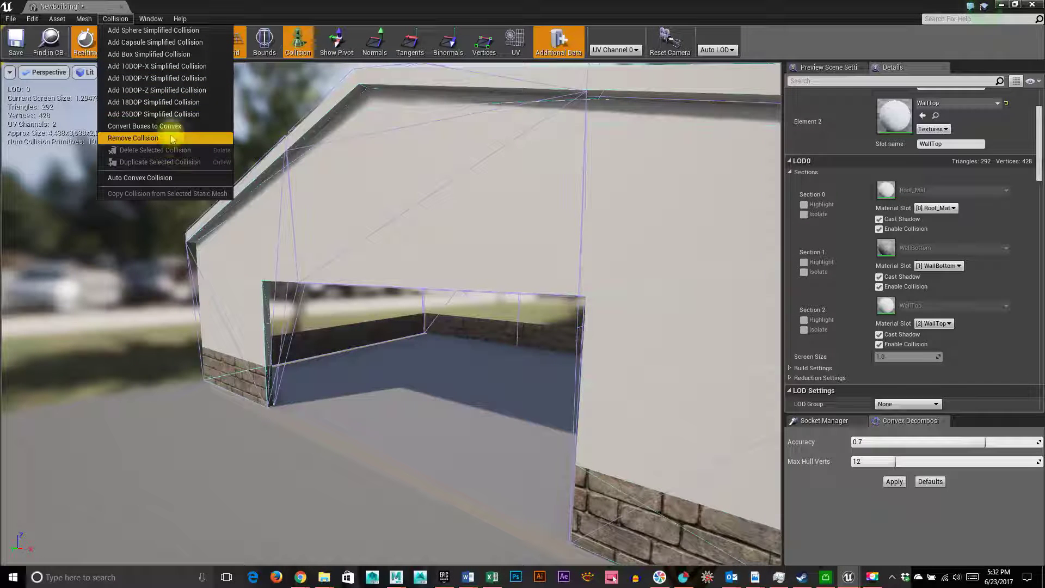
pyautogui.click(133, 137)
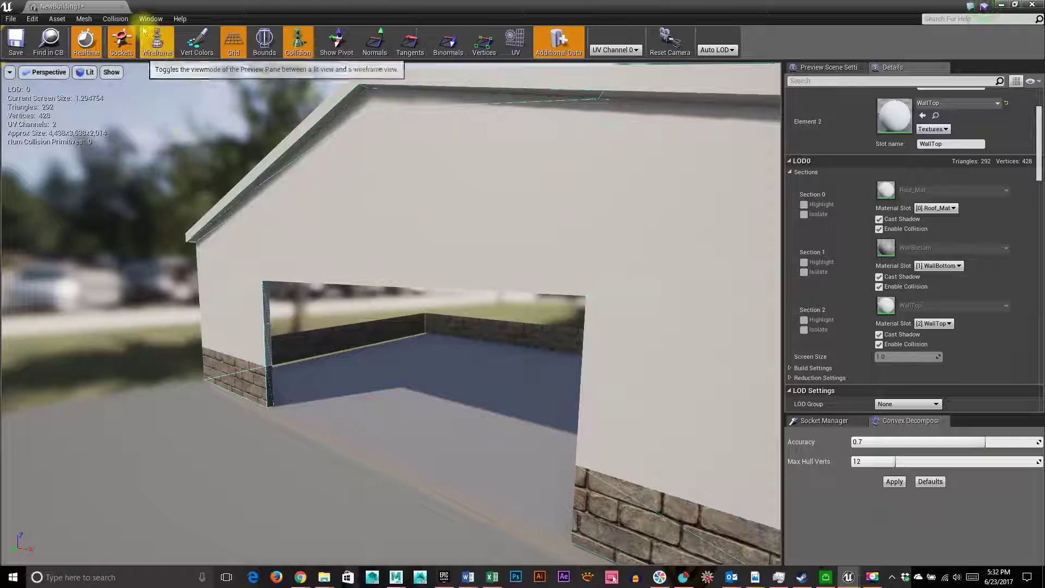
# Add a box simplified collision around the building and view it from the front.
pyautogui.click(112, 17)
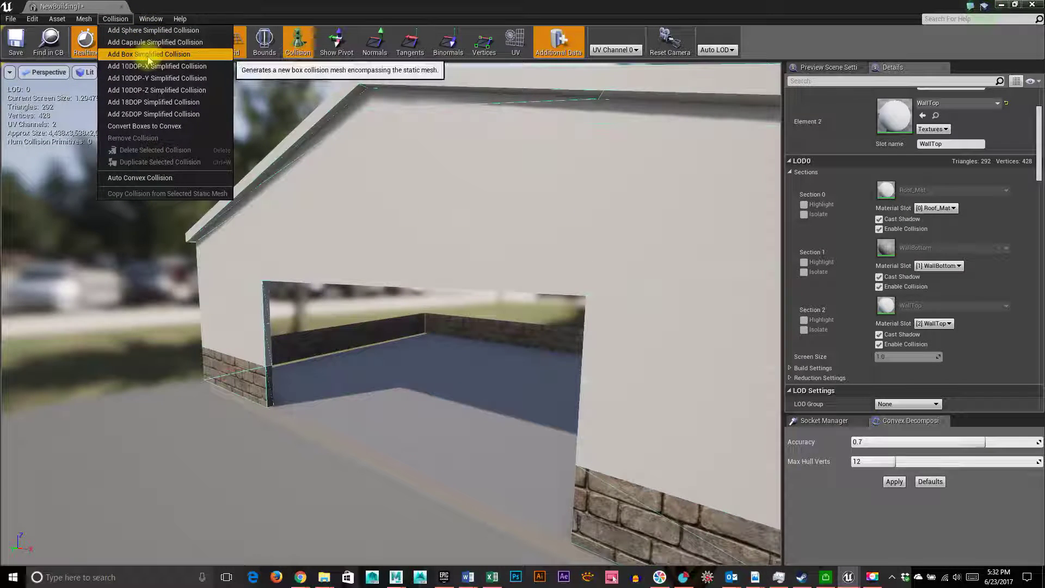
pyautogui.click(149, 57)
pyautogui.moveTo(461, 194); pyautogui.dragTo(461, 203, button='right')
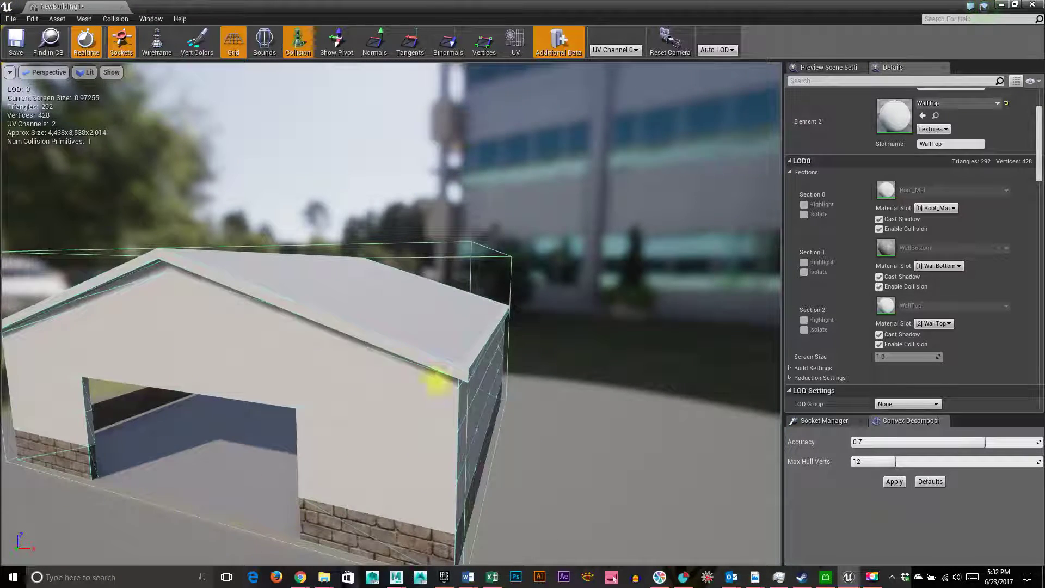
pyautogui.moveTo(434, 383); pyautogui.dragTo(419, 377)
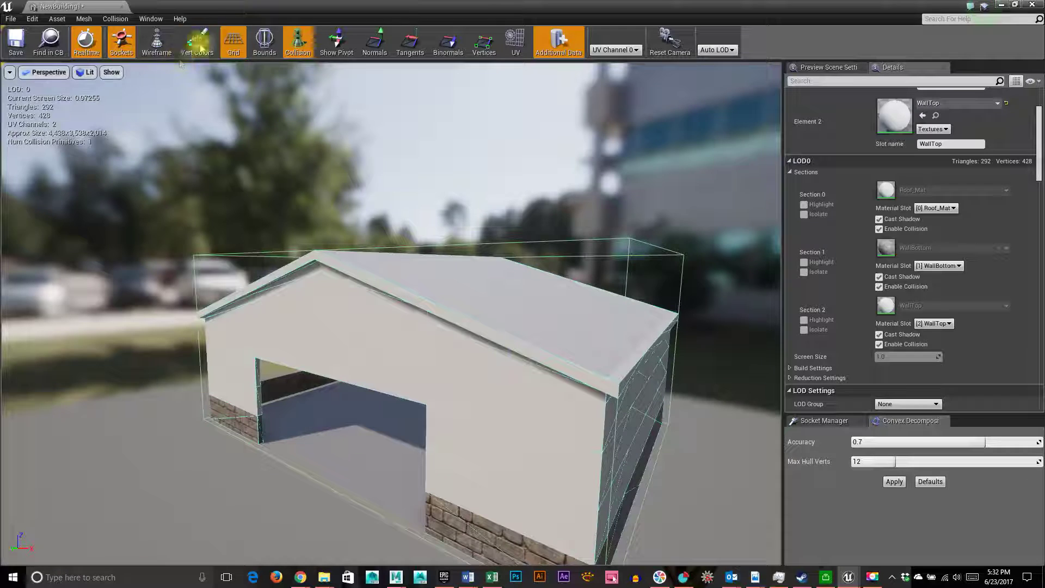
# Remove that box collision and add a fresh box collision enclosing the house.
pyautogui.click(116, 19)
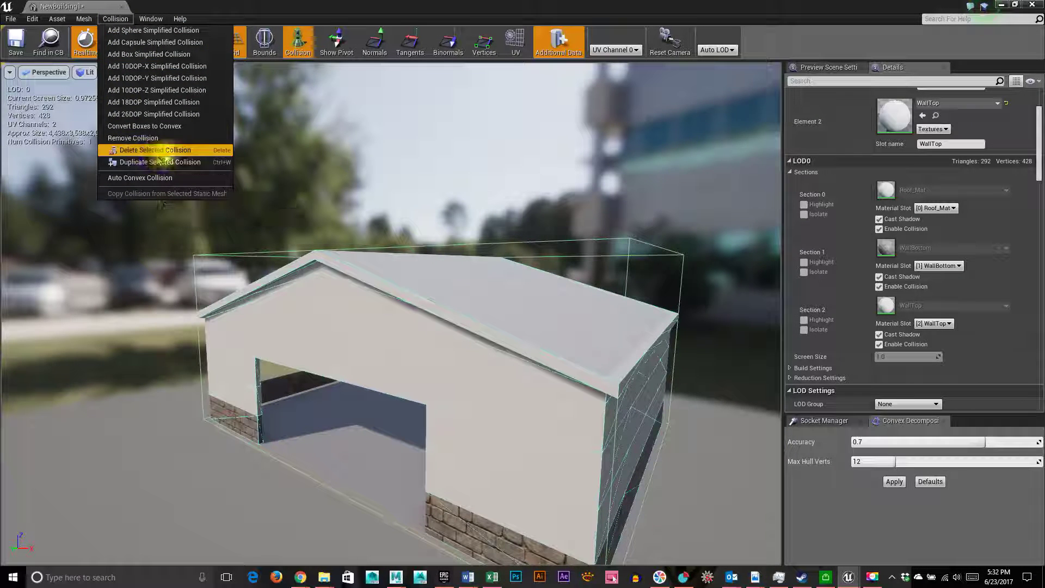
pyautogui.click(183, 139)
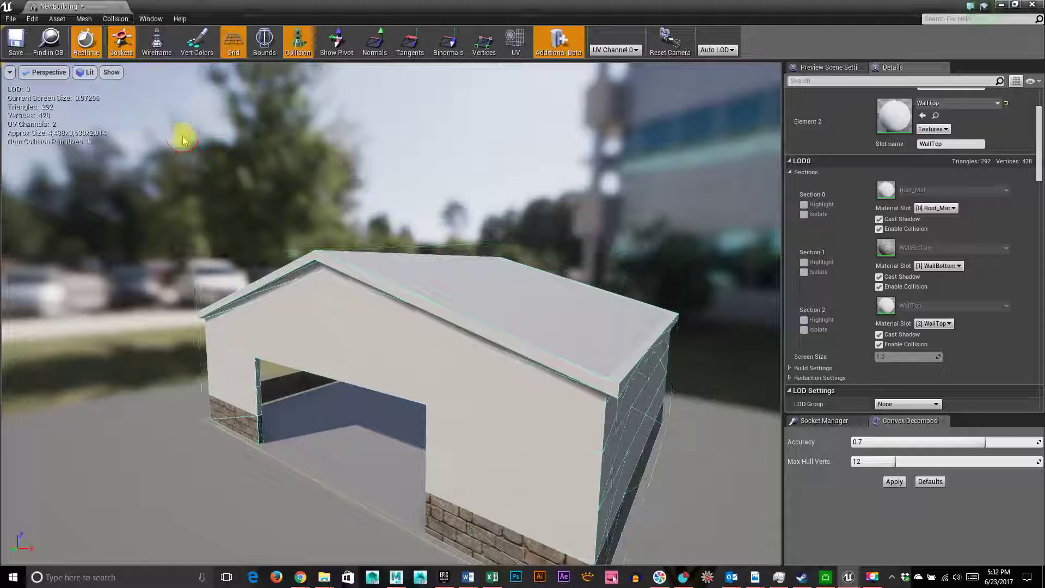
pyautogui.click(112, 20)
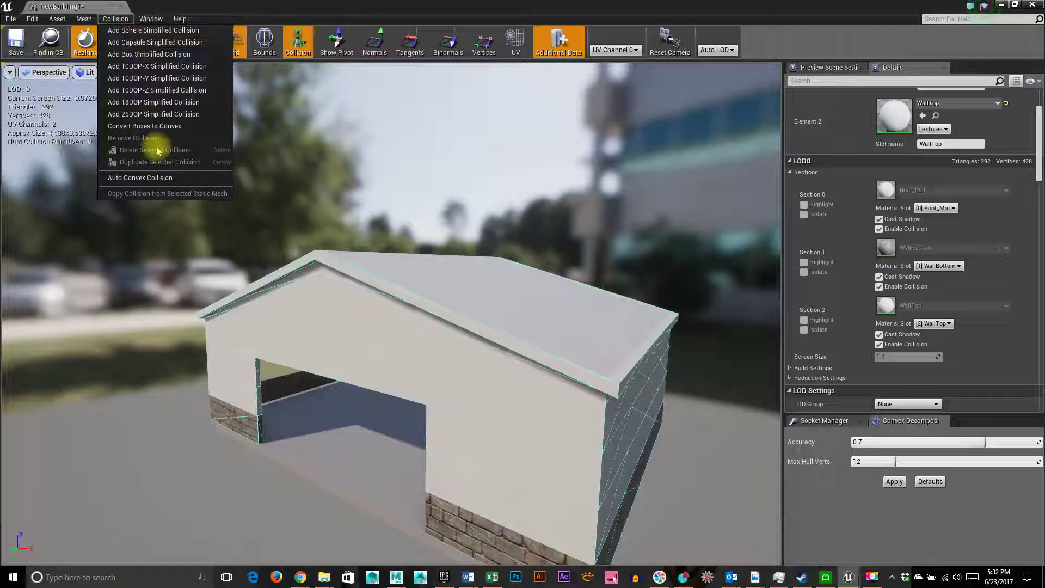
pyautogui.click(155, 53)
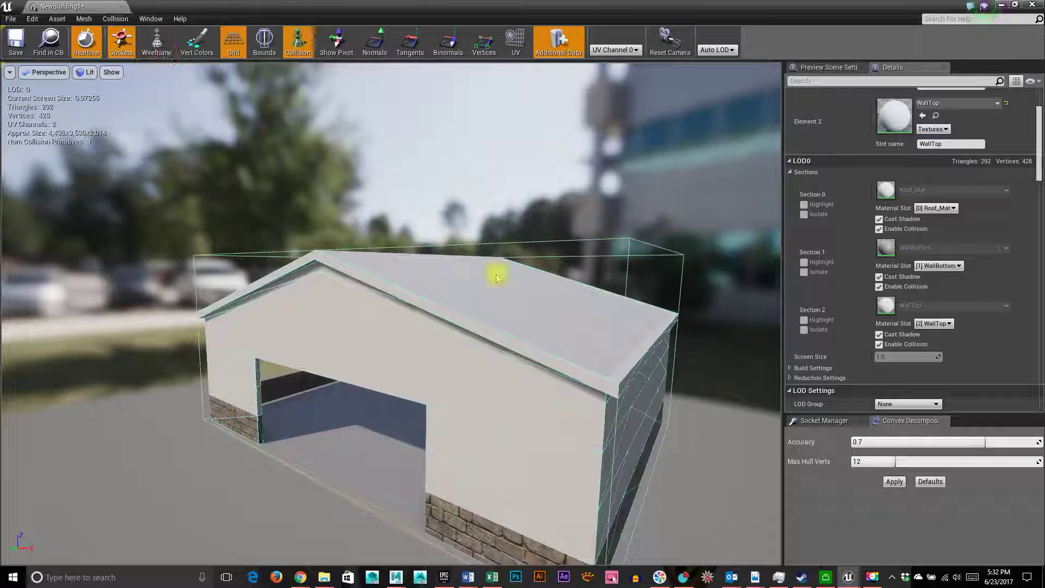
# Select the box collision and shrink its height with the scale tool.
pyautogui.click(568, 239)
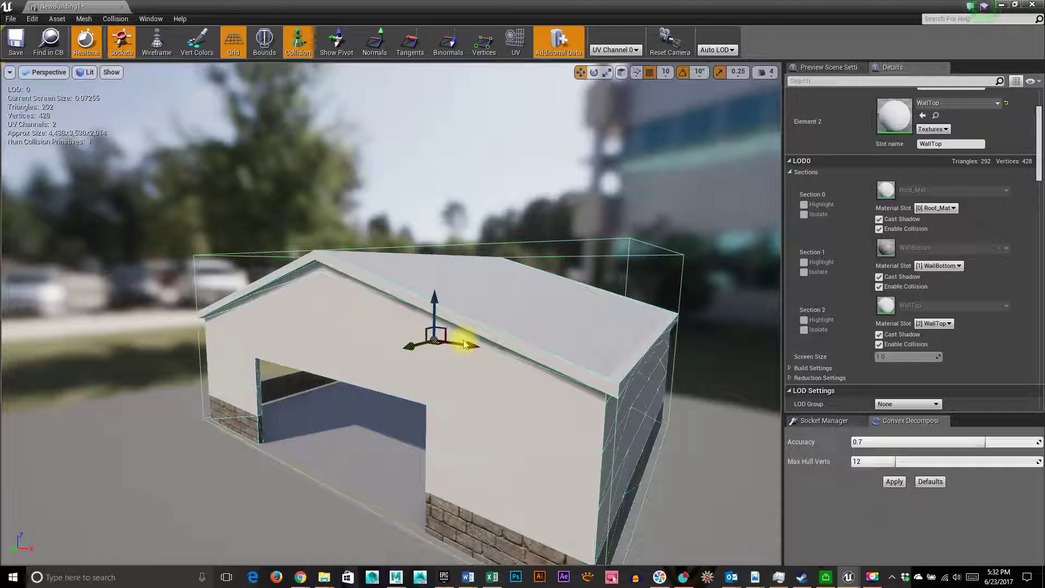
pyautogui.press('e')
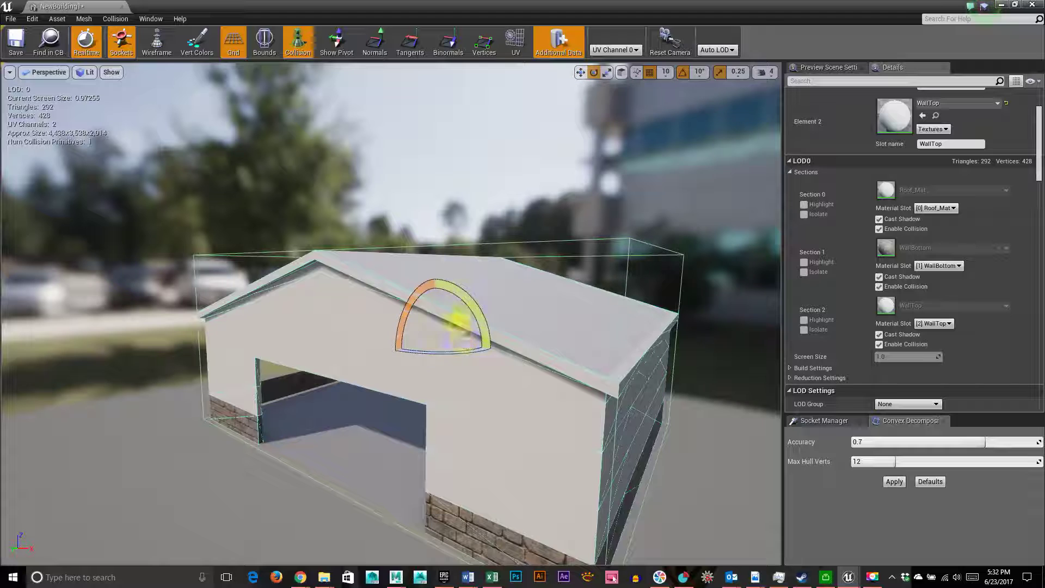
pyautogui.press('r')
pyautogui.moveTo(434, 298); pyautogui.dragTo(434, 324)
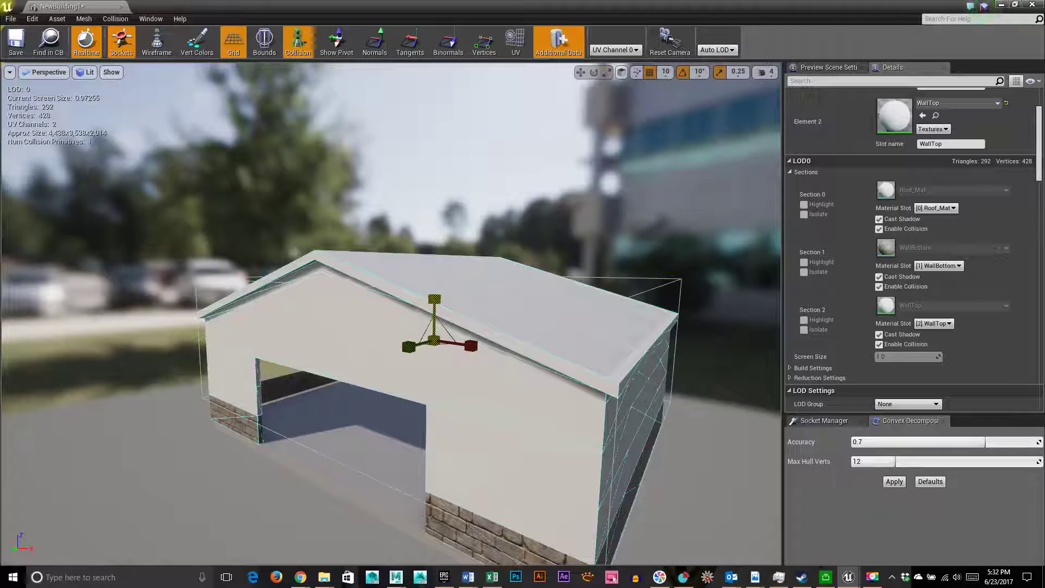
# Turn off grid and scale snapping and shrink the box further along Z.
pyautogui.click(649, 72)
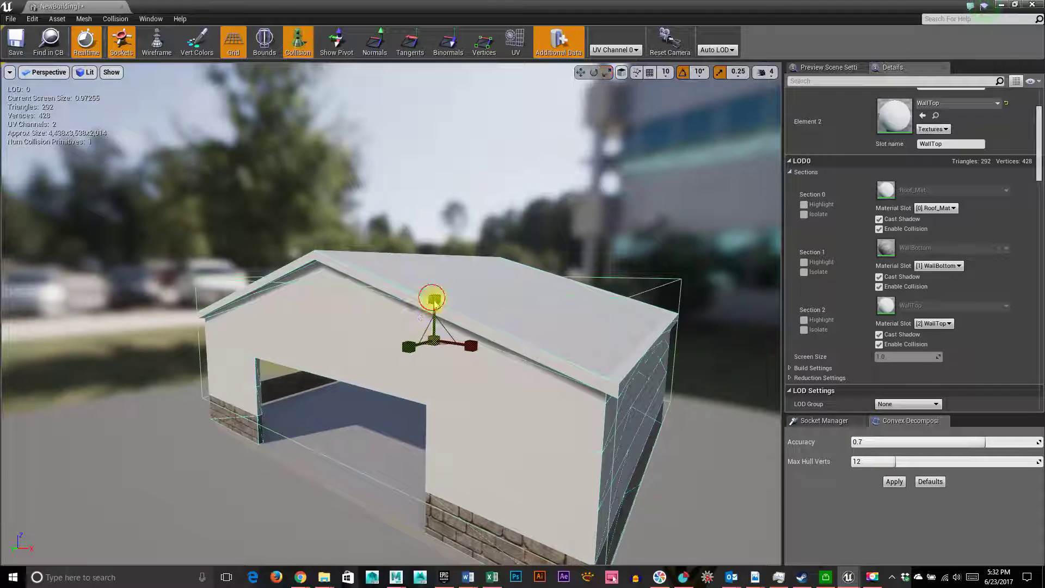
pyautogui.moveTo(435, 302)
pyautogui.mouseDown()
pyautogui.moveTo(435, 318)
pyautogui.moveTo(434, 283)
pyautogui.moveTo(435, 302)
pyautogui.mouseUp()
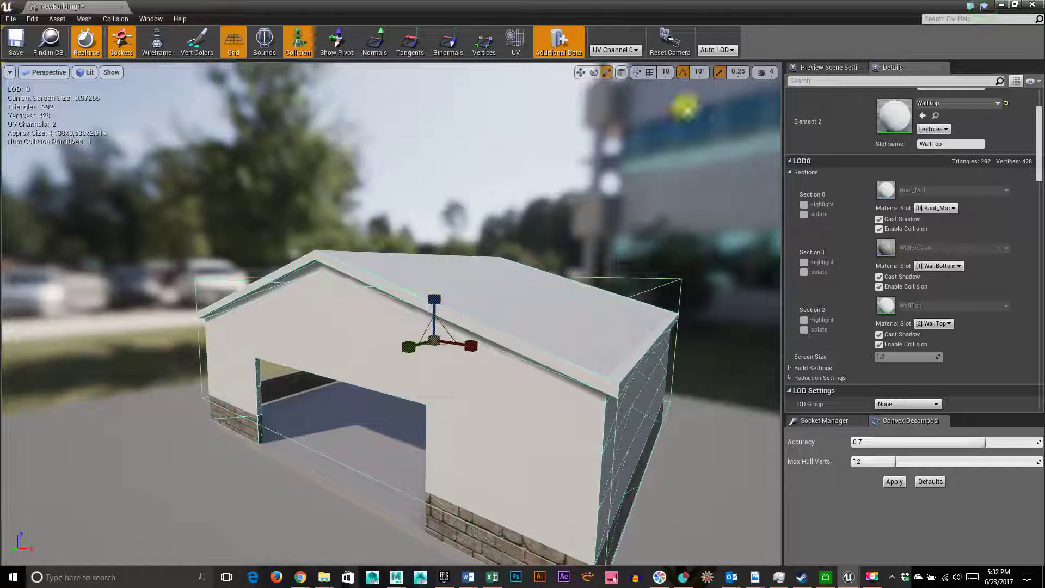
pyautogui.click(719, 72)
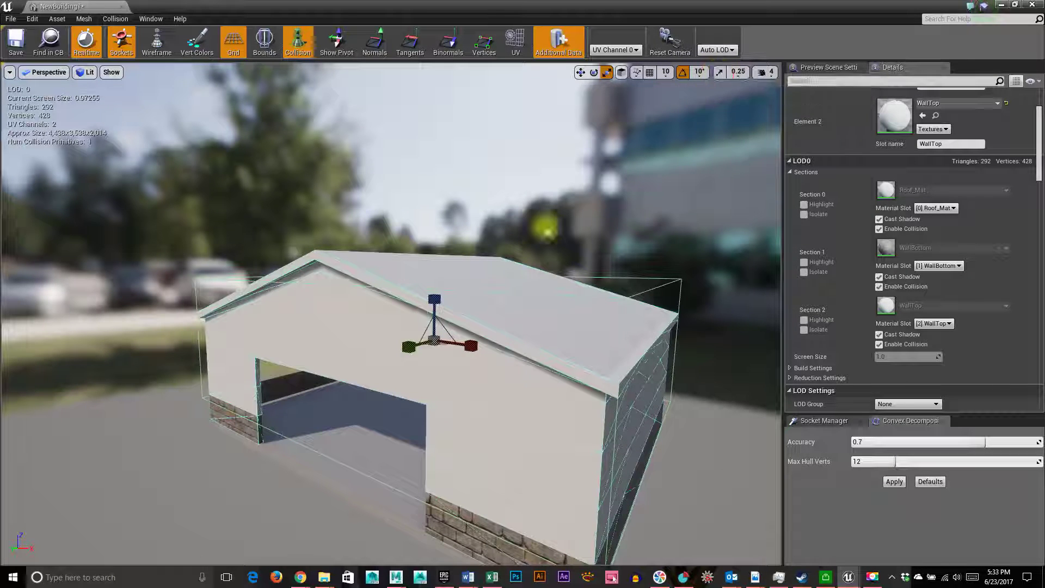
pyautogui.moveTo(433, 298); pyautogui.dragTo(441, 341)
pyautogui.press('w')
pyautogui.moveTo(441, 342); pyautogui.dragTo(657, 332, button='right')
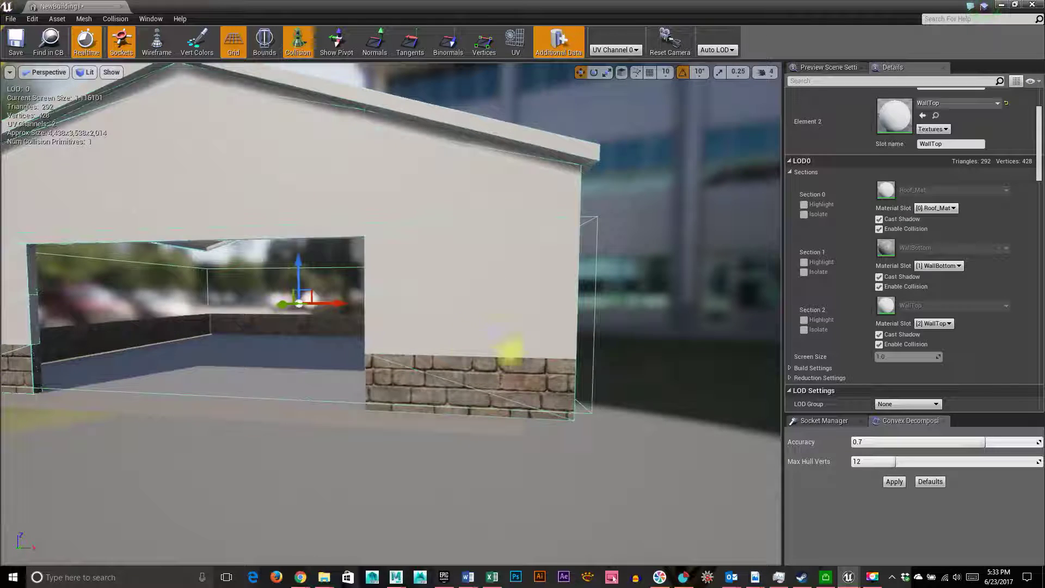
# Scale the collision box along X and Z to sit over the doorway top, then deselect it.
pyautogui.press('space')
pyautogui.press('space')
pyautogui.moveTo(341, 305); pyautogui.dragTo(342, 305)
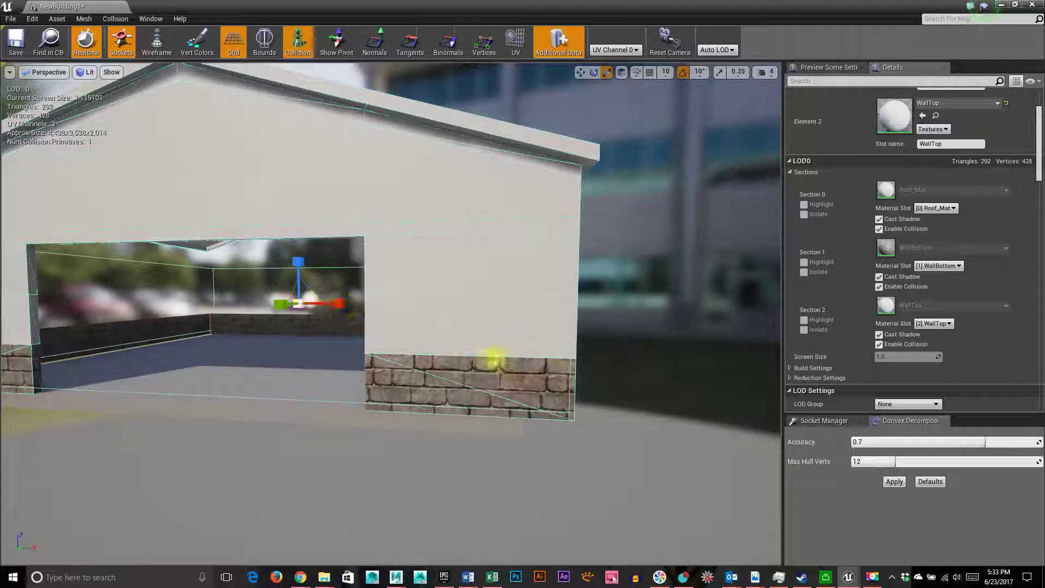
pyautogui.moveTo(492, 361); pyautogui.dragTo(364, 360, button='right')
pyautogui.press('d')
pyautogui.moveTo(478, 313); pyautogui.dragTo(512, 337)
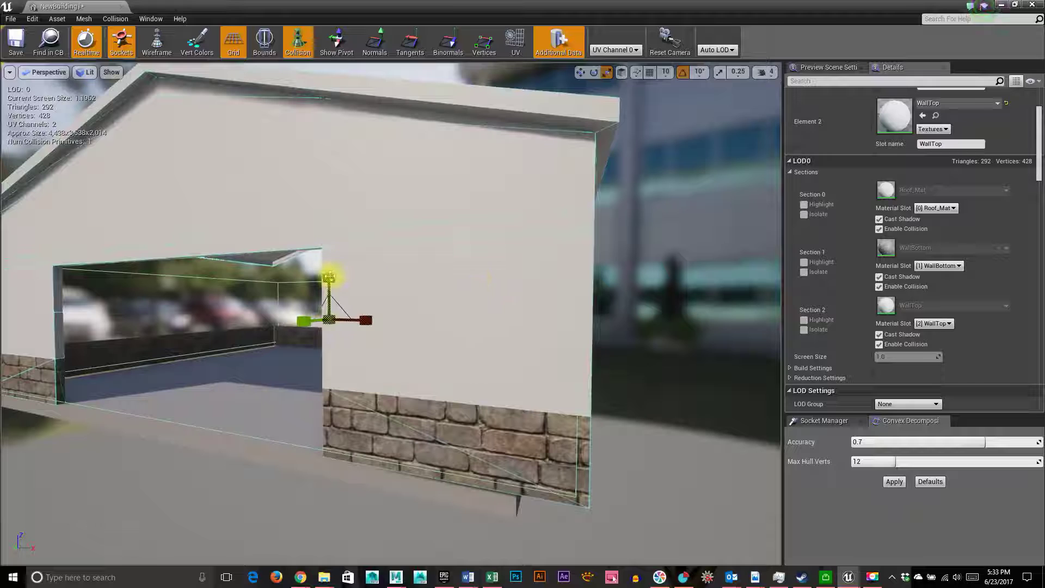
pyautogui.moveTo(332, 278)
pyautogui.mouseDown()
pyautogui.moveTo(331, 260)
pyautogui.moveTo(332, 275)
pyautogui.mouseUp()
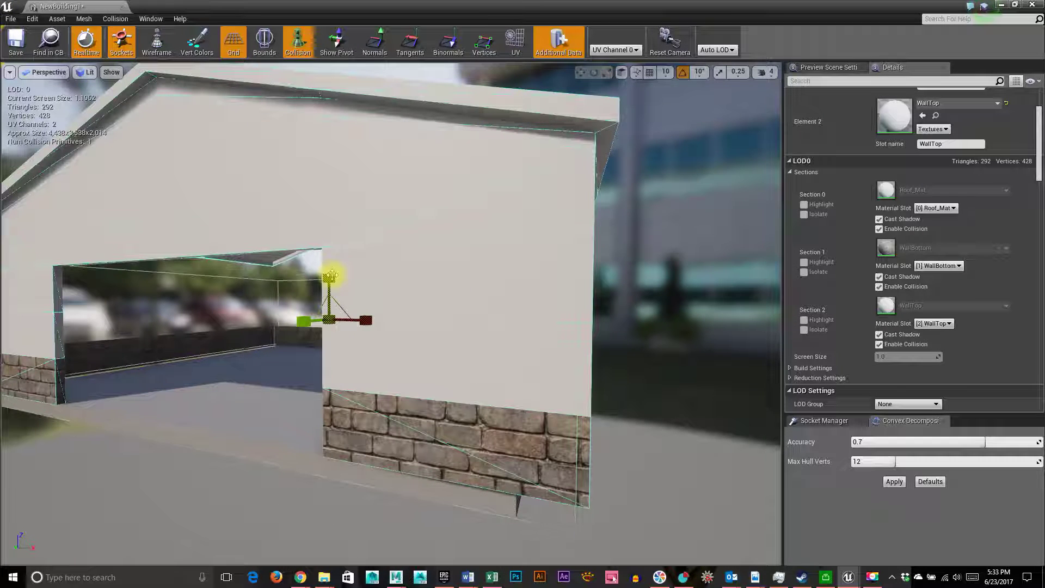
pyautogui.click(331, 273)
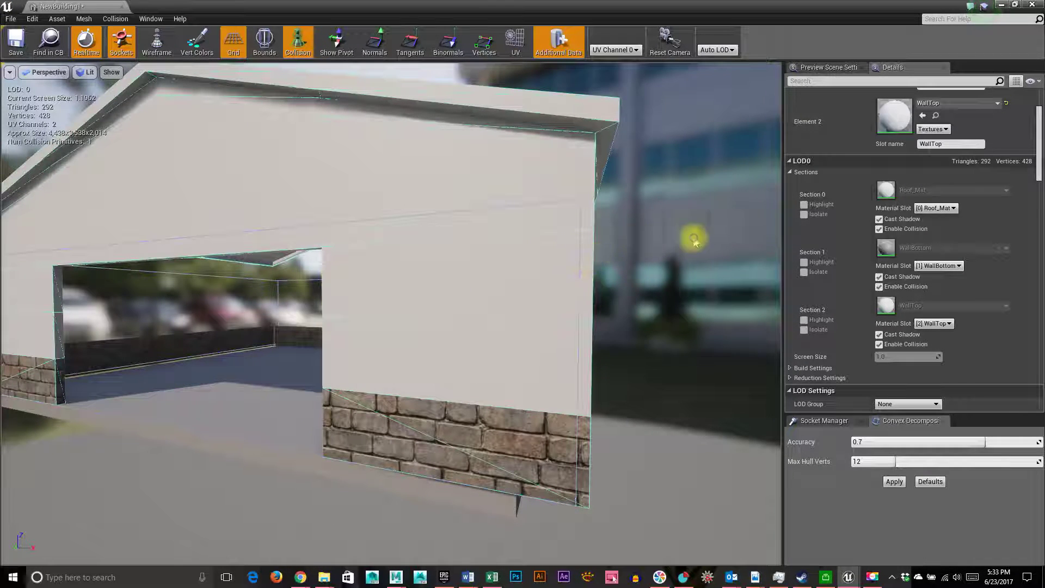
pyautogui.moveTo(693, 239); pyautogui.dragTo(597, 268, button='right')
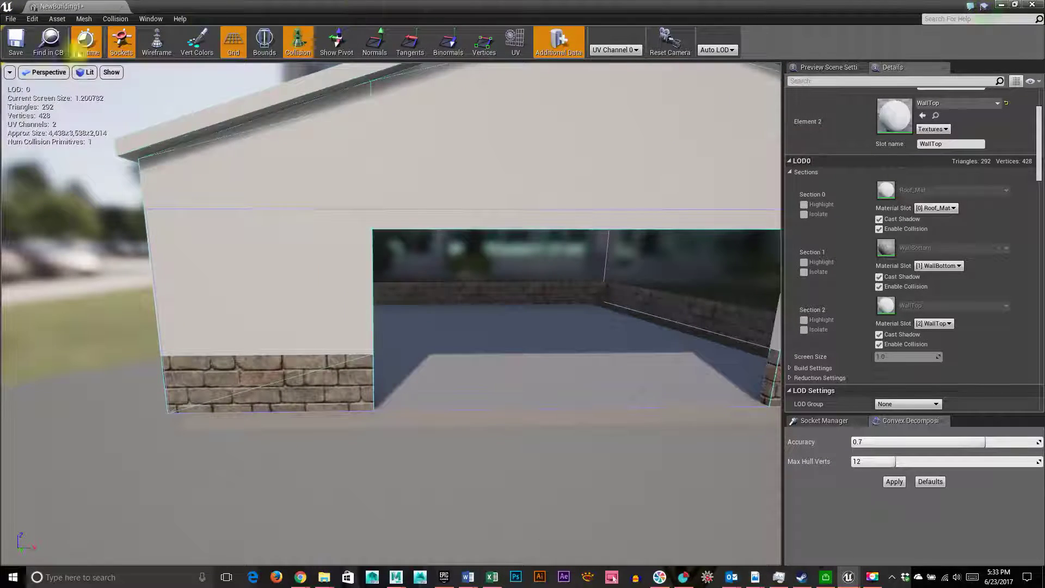
# Save NewBuilding1 and reselect its box collision.
pyautogui.click(16, 48)
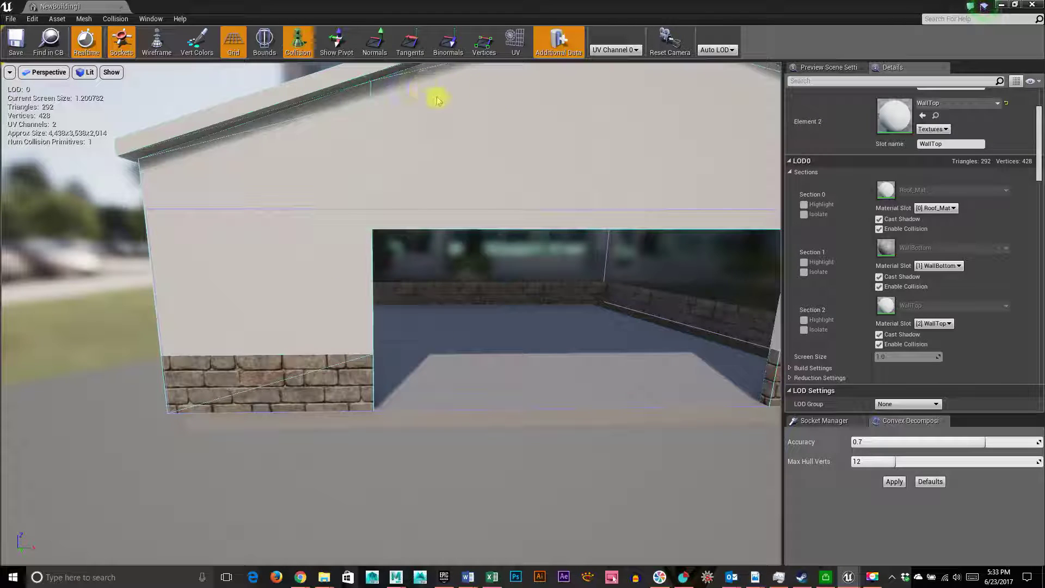
pyautogui.click(460, 214)
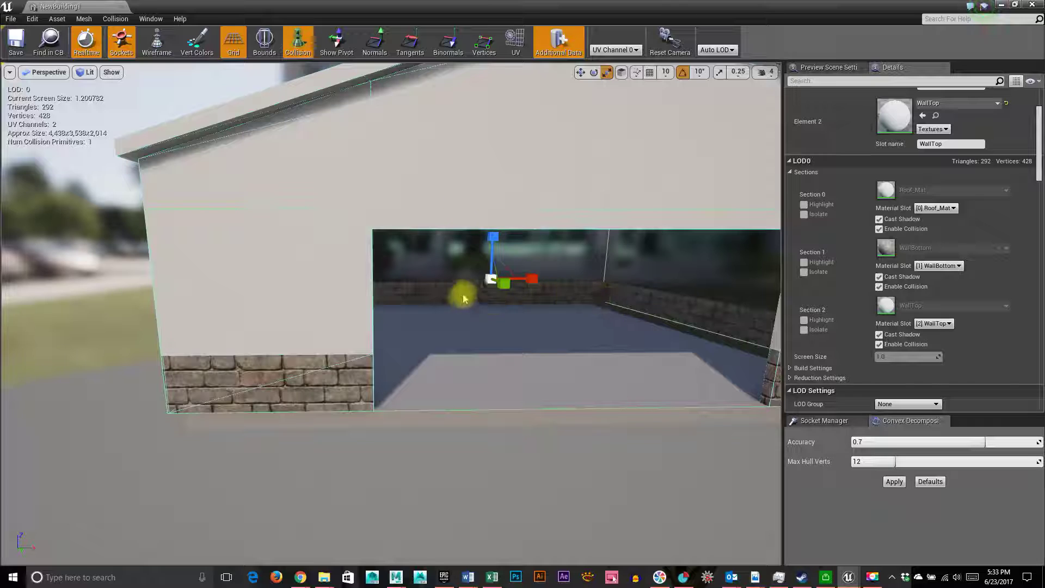